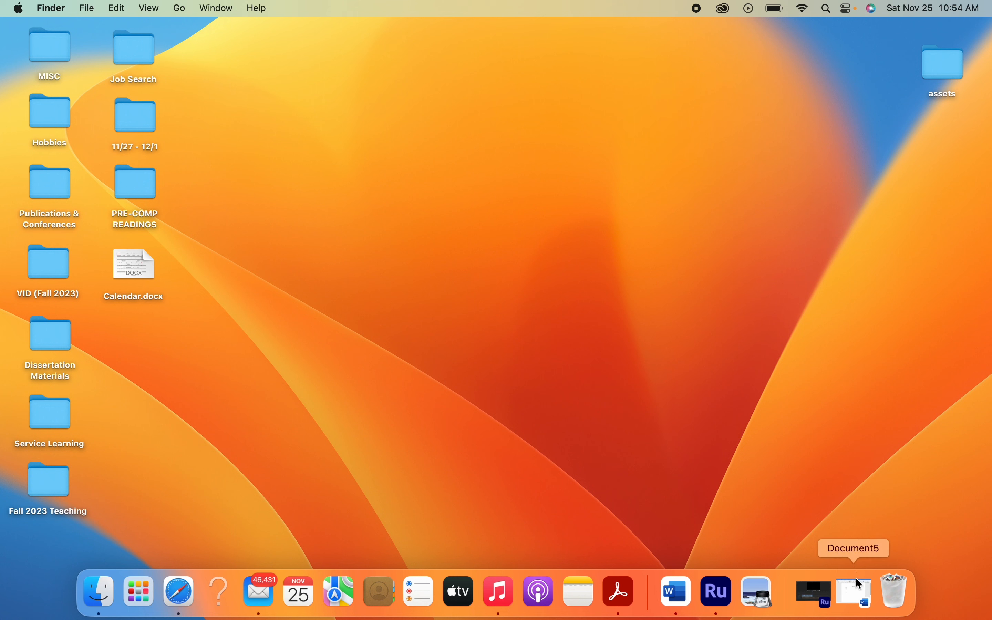
- Switch to Premiere Rush and check the aspect ratio of the ENGL 1030 (046) sequence
left_click(804, 597)
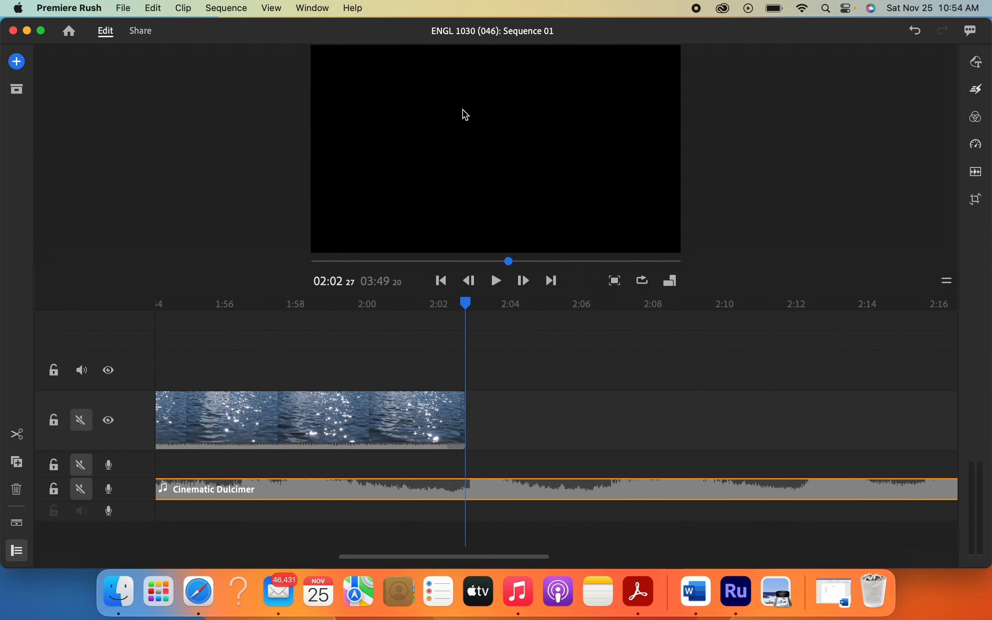
left_click(671, 280)
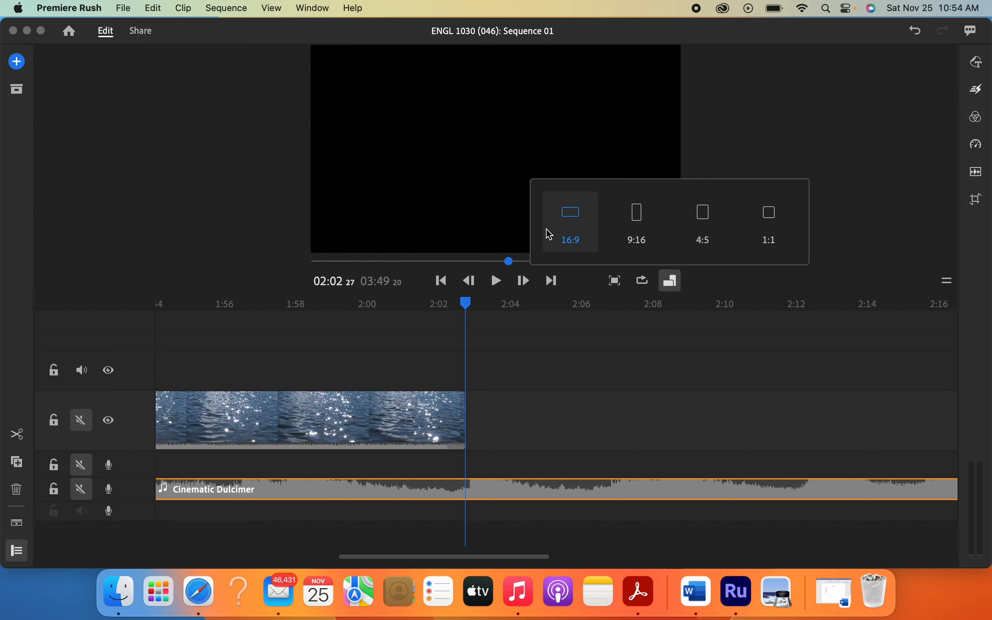
left_click(27, 31)
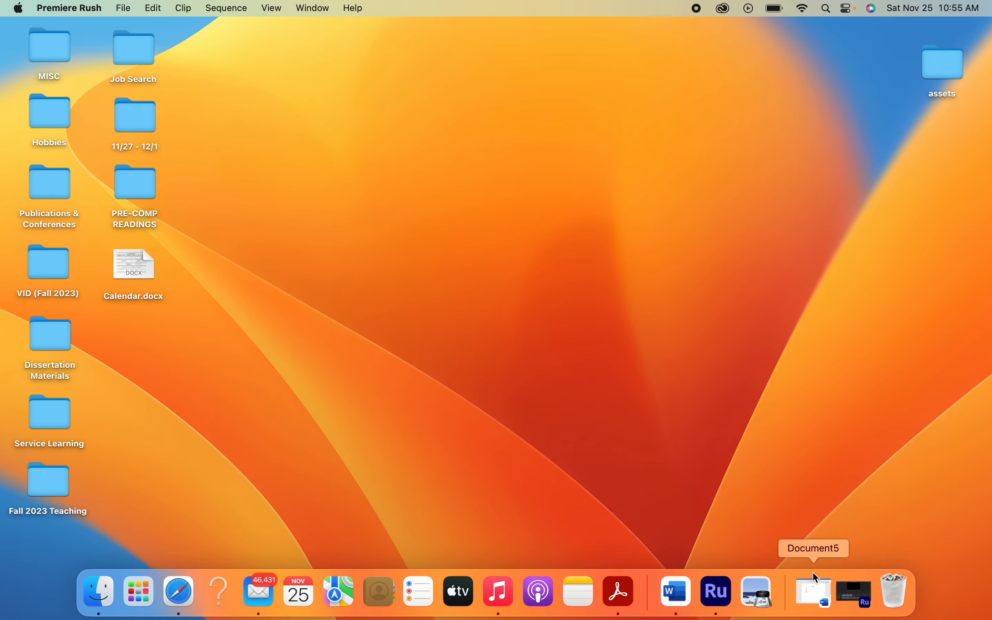
- Switch to the Works Cited document in Word and set its page orientation to landscape
left_click(816, 592)
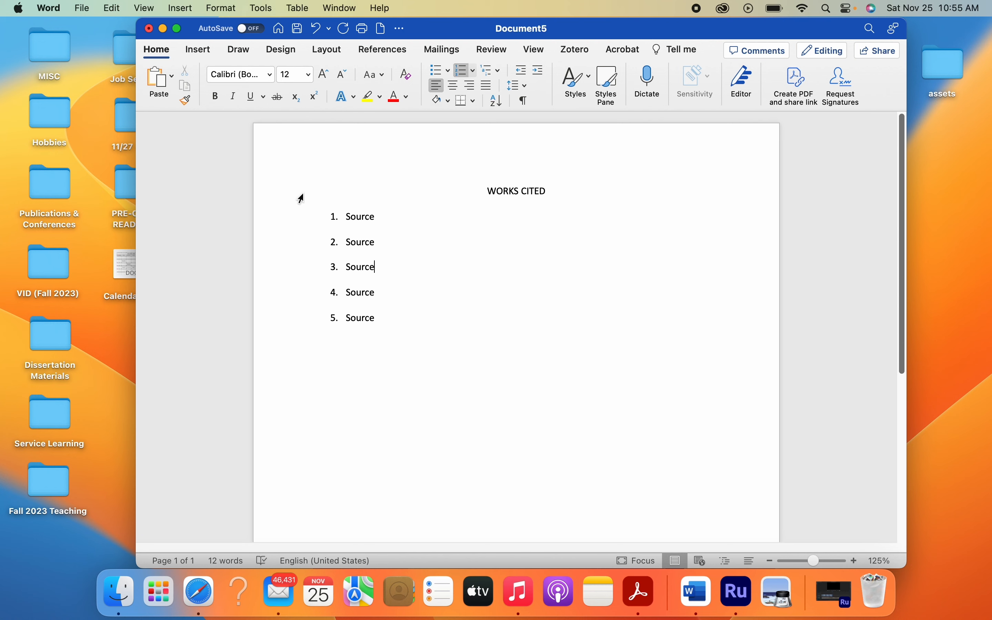
left_click(329, 56)
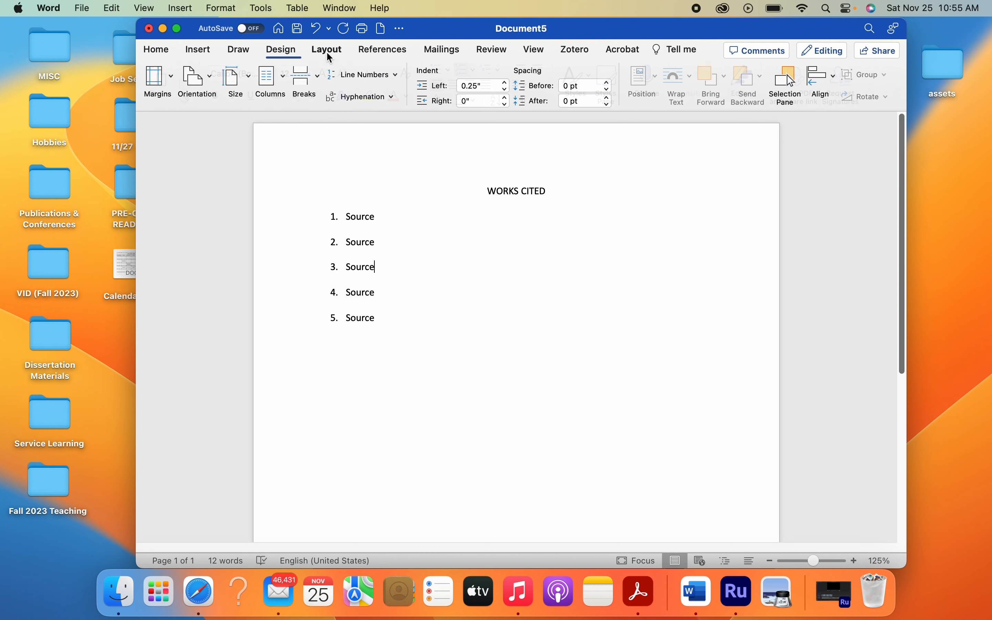
left_click(199, 76)
left_click(231, 138)
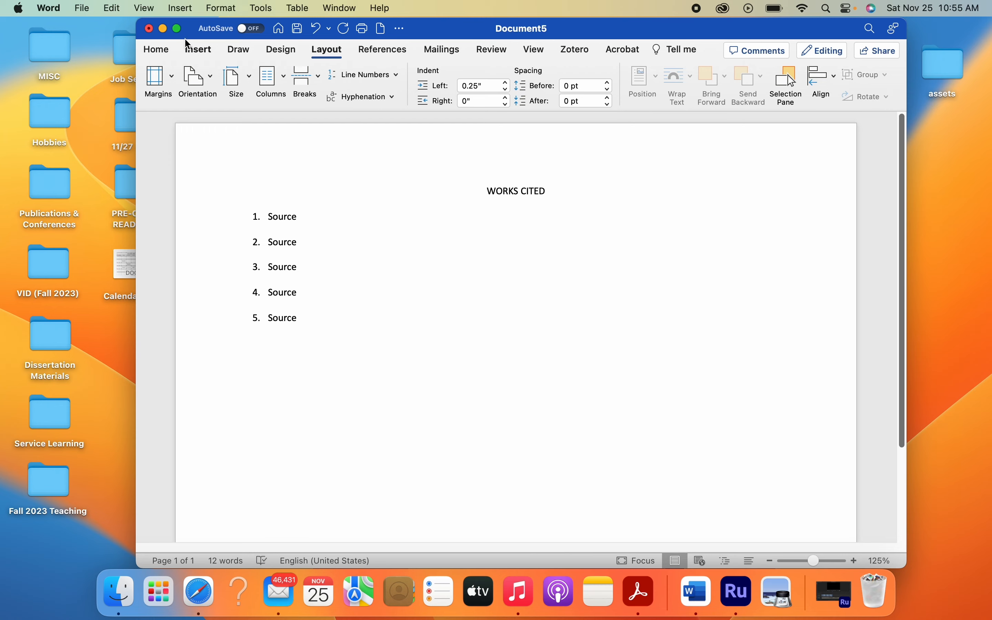
- Show the document full screen and add blank lines above the WORKS CITED heading to move the list down the page
left_click(178, 28)
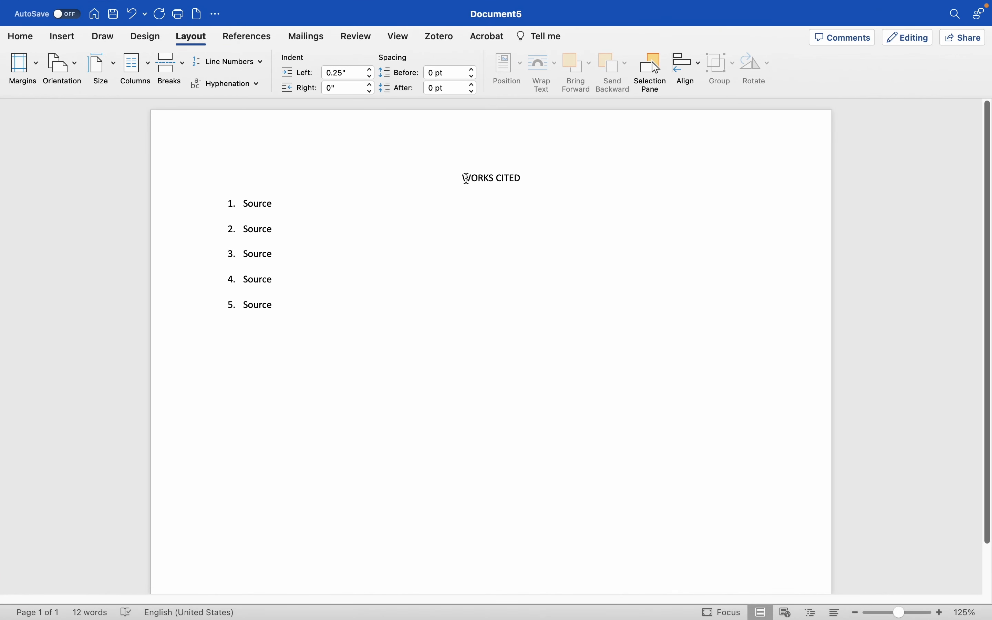
key("Return")
key("Return")
key("Return")
key("Return")
key("Return")
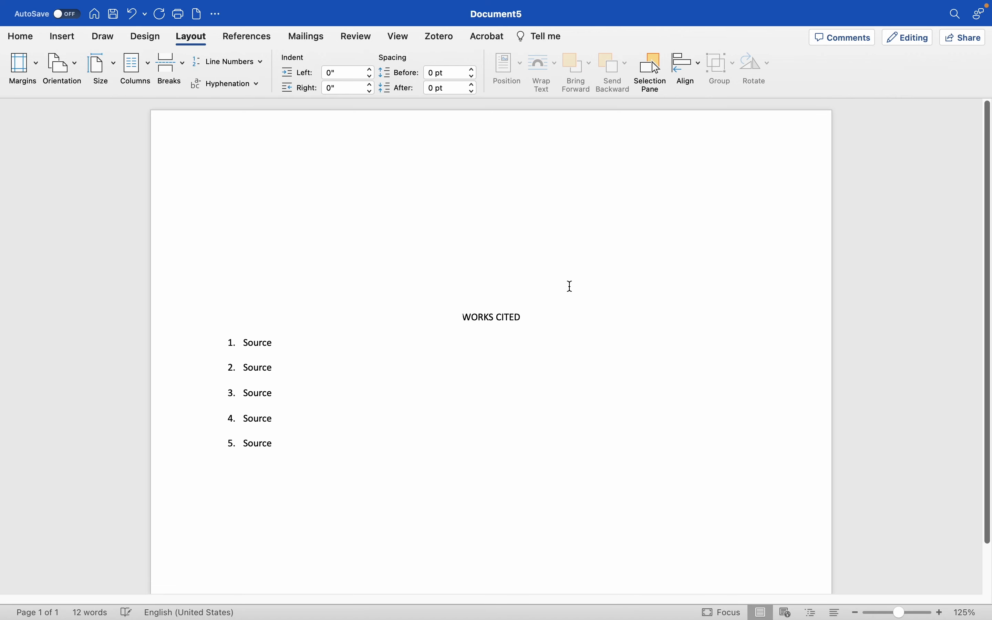
scroll(569, 286, "down", 3)
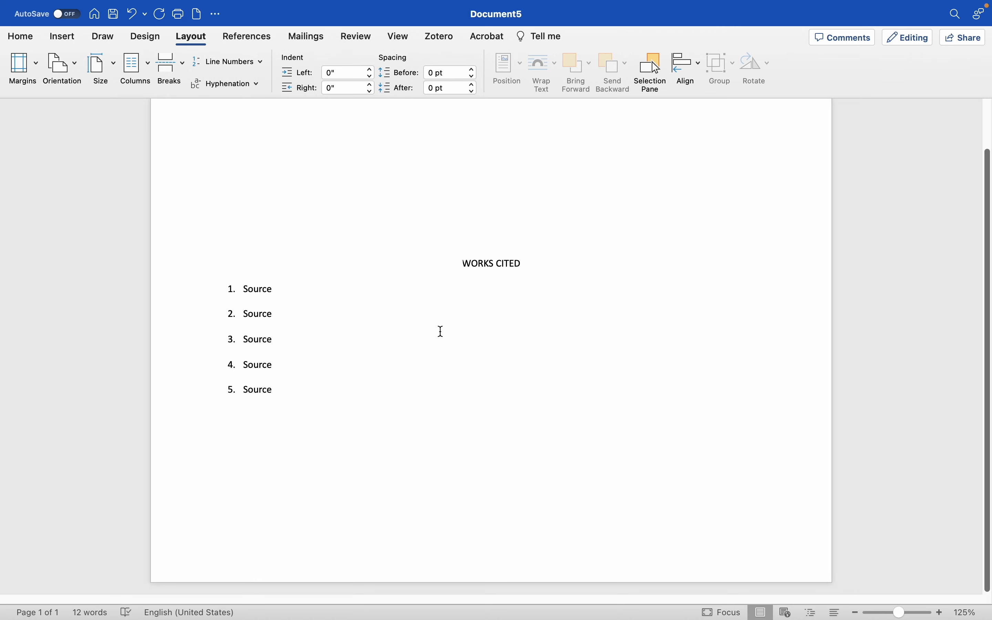
- Export the document to the Desktop as a PDF named WORKS CITED
mouse_move(26, 1)
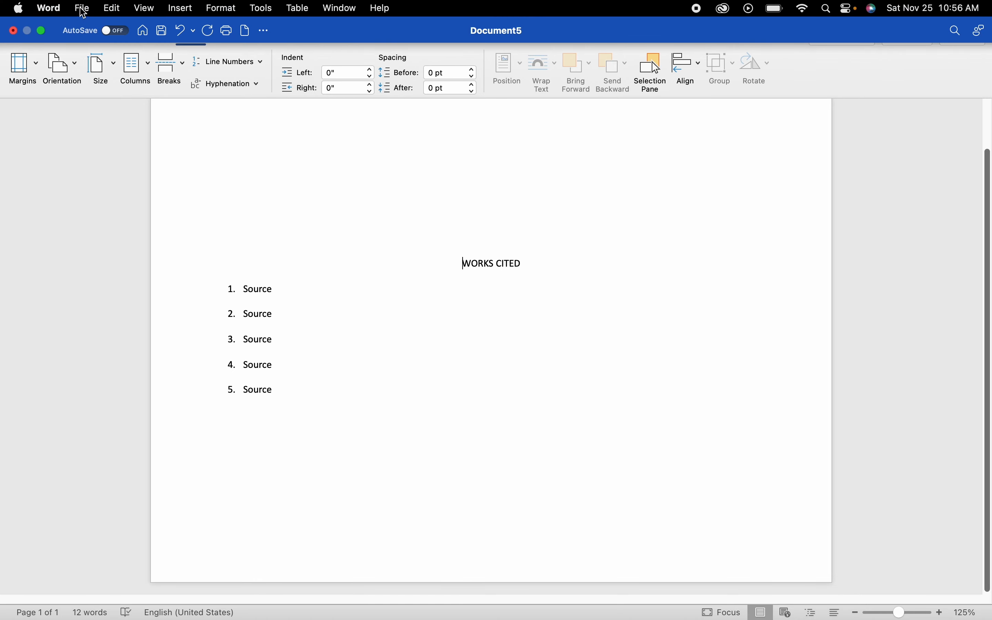
left_click(84, 11)
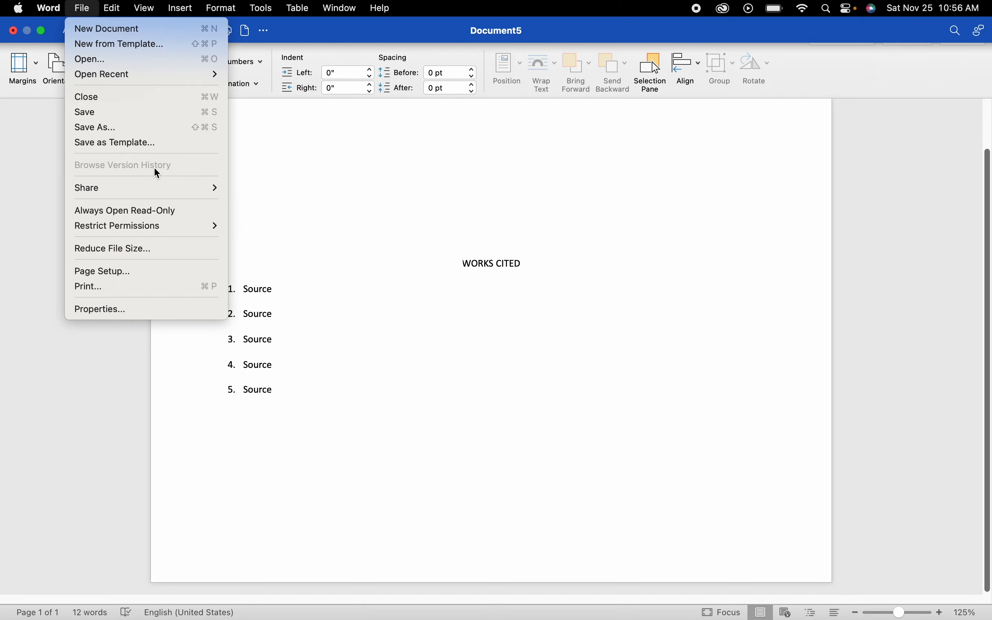
left_click(128, 128)
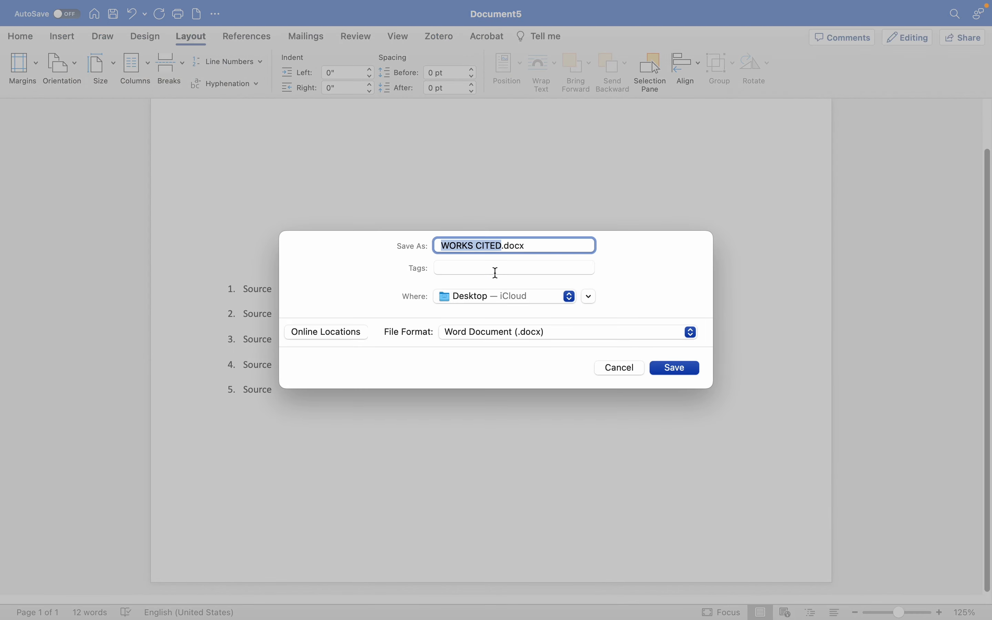
left_click(518, 333)
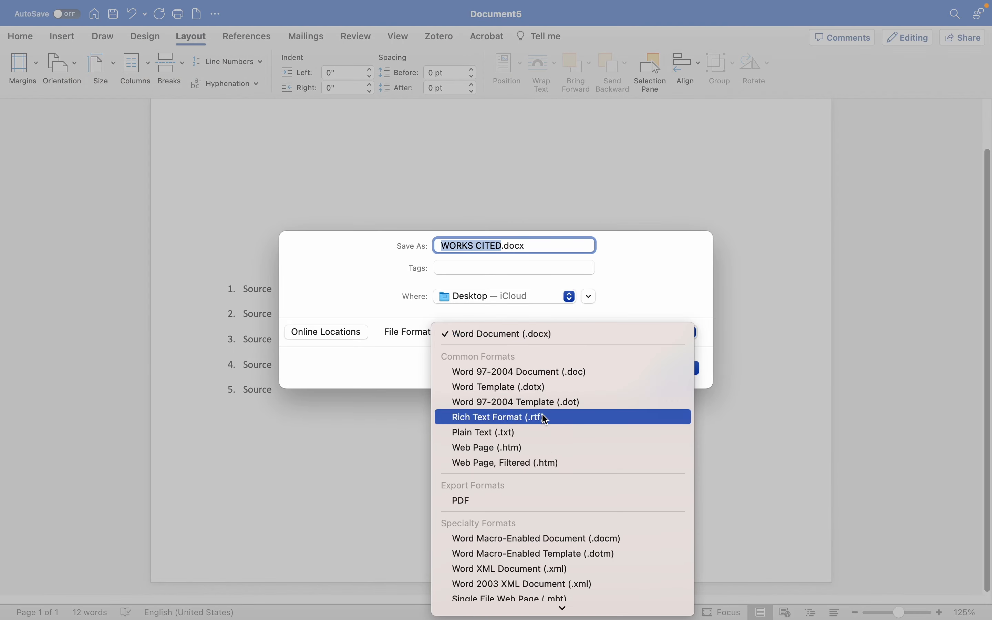
left_click(521, 501)
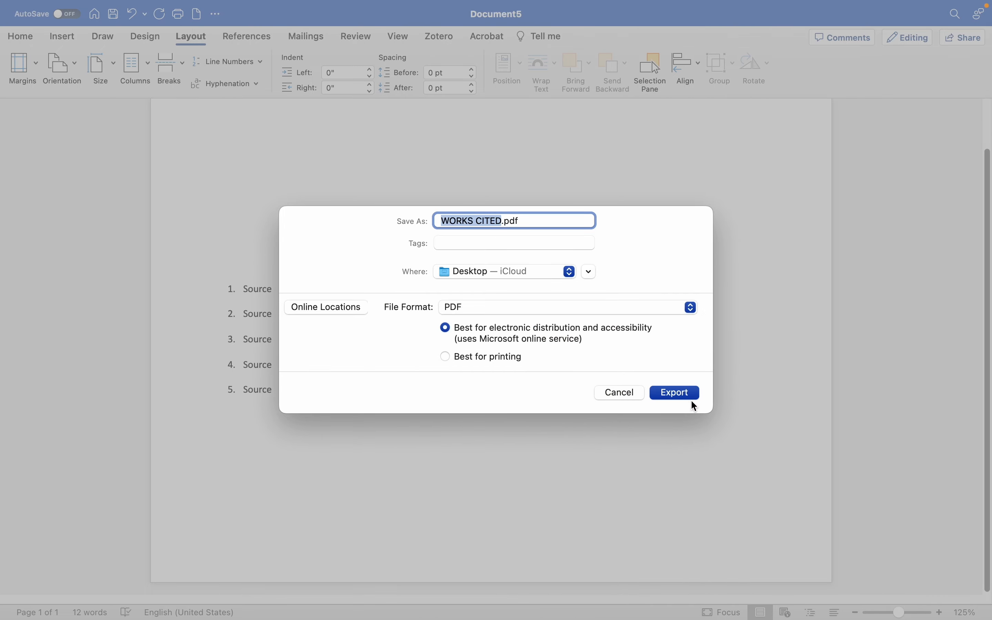
left_click(690, 397)
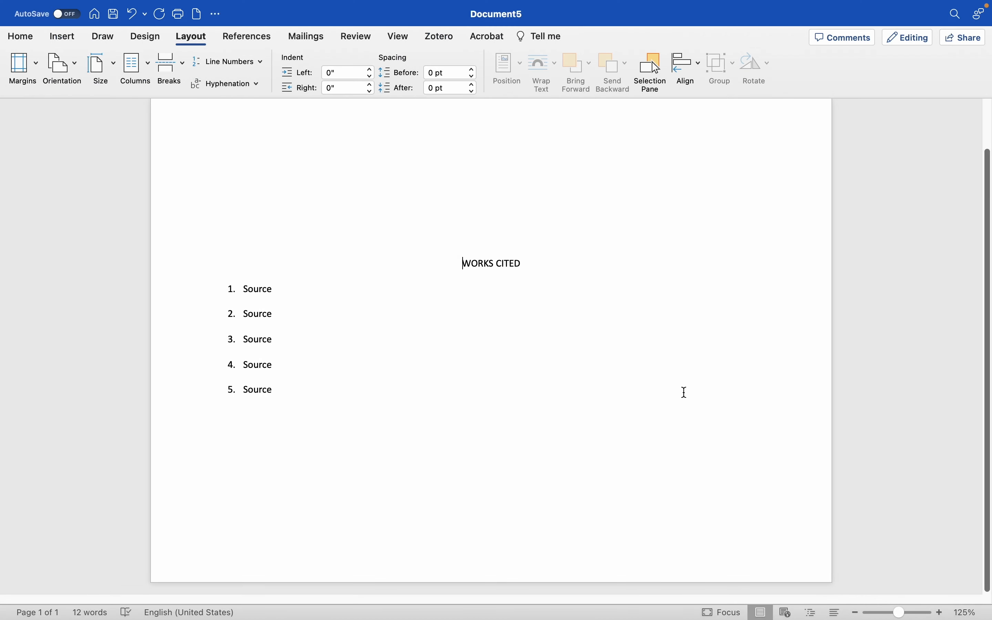
- Minimize the Word document and open WORKS CITED.pdf from the desktop in full-screen view
mouse_move(16, 38)
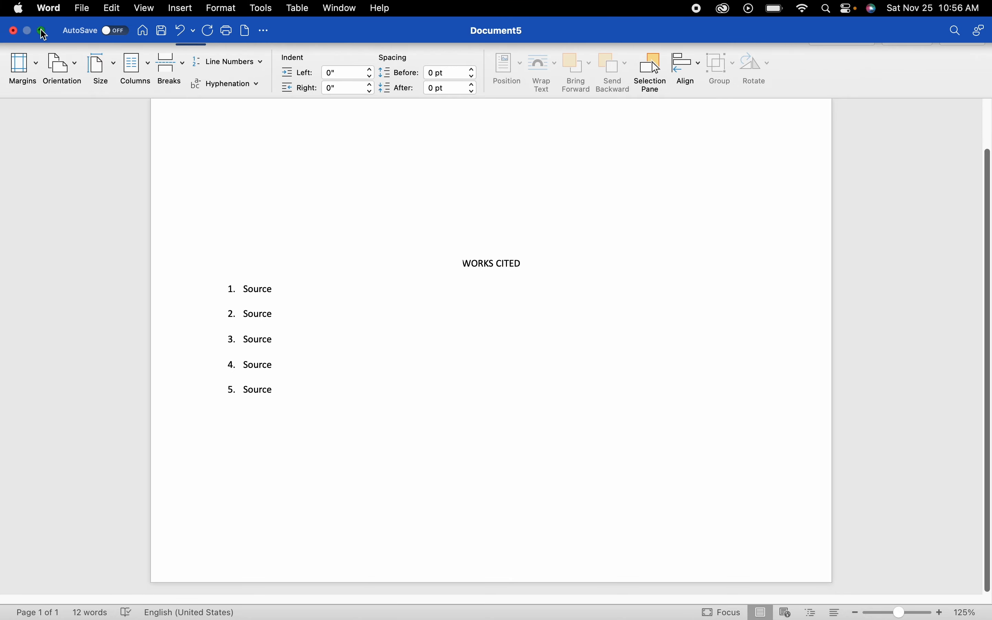
left_click(40, 30)
left_click(163, 29)
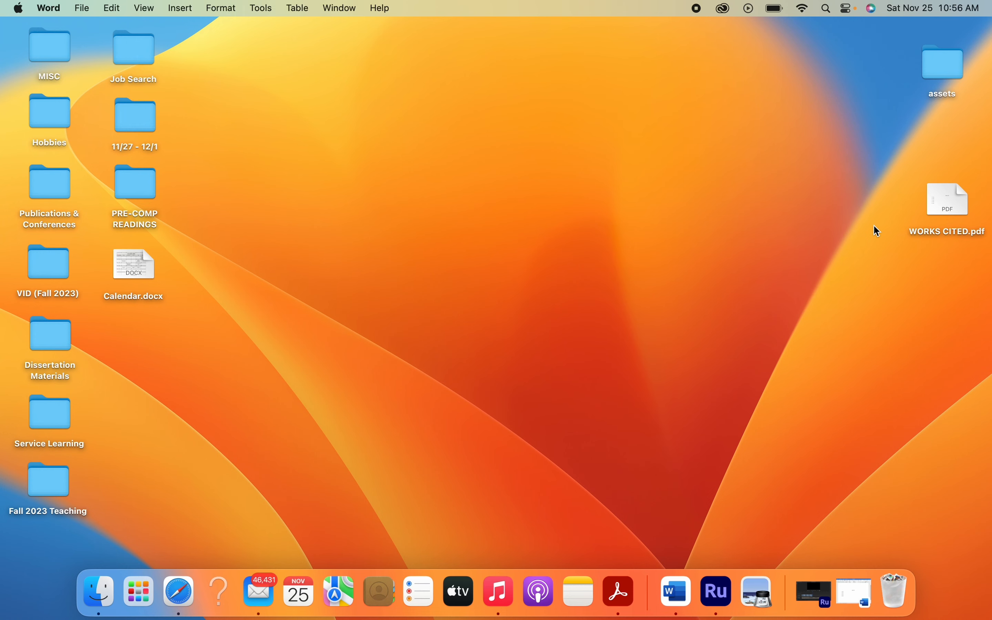
double_click(949, 202)
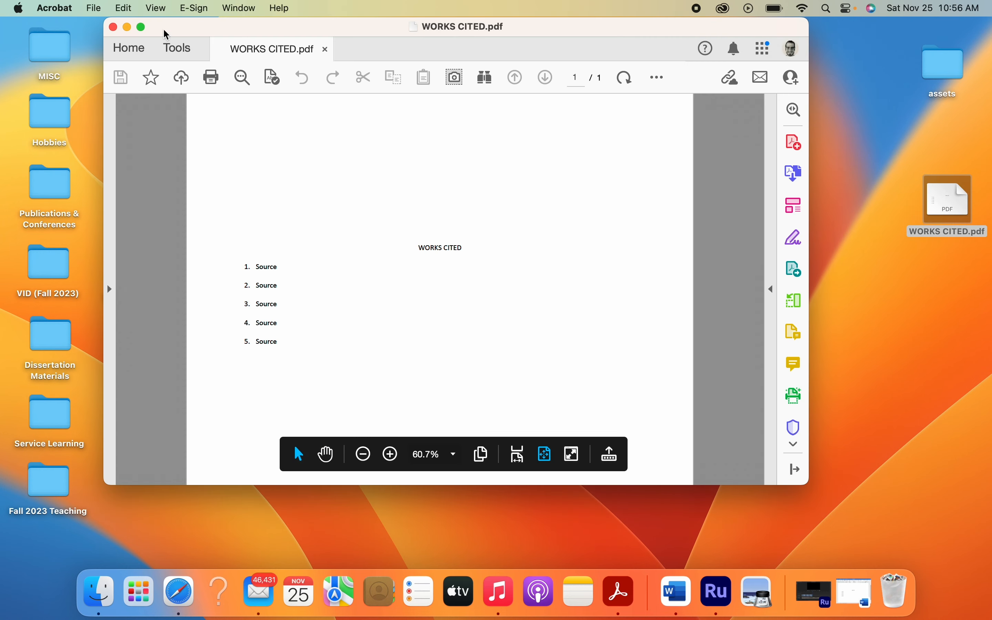
left_click(144, 27)
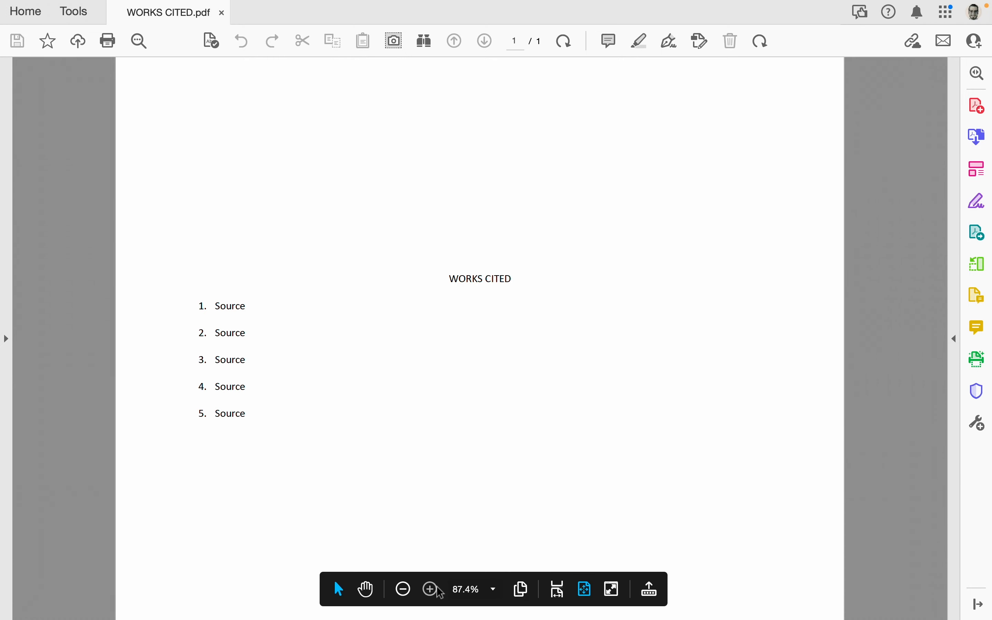
- Set the PDF zoom to 75% so the whole page is in view and capture a screenshot of the entire screen
left_click(432, 591)
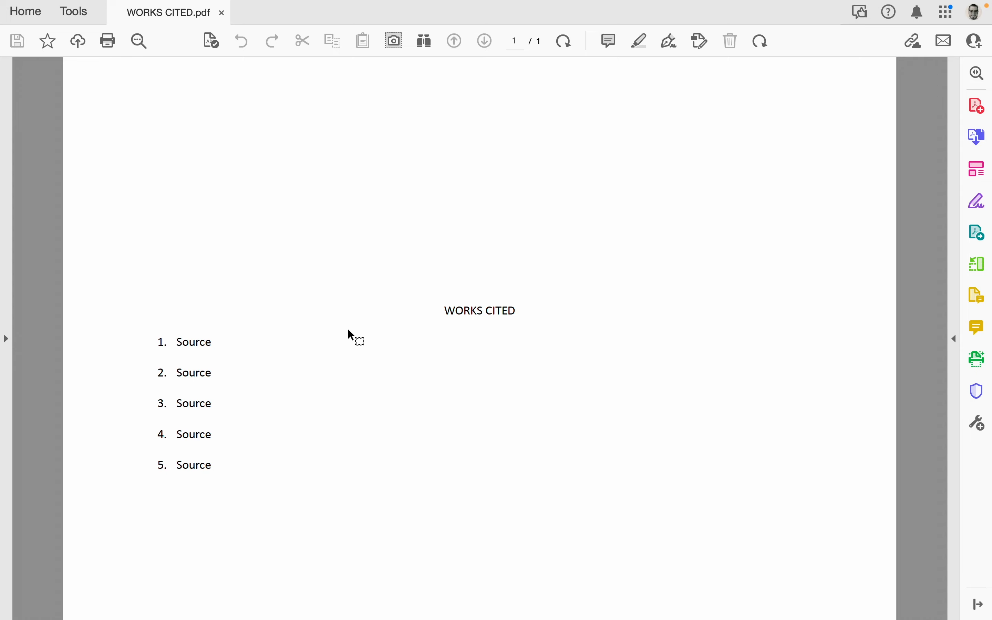
mouse_move(437, 599)
left_click(405, 591)
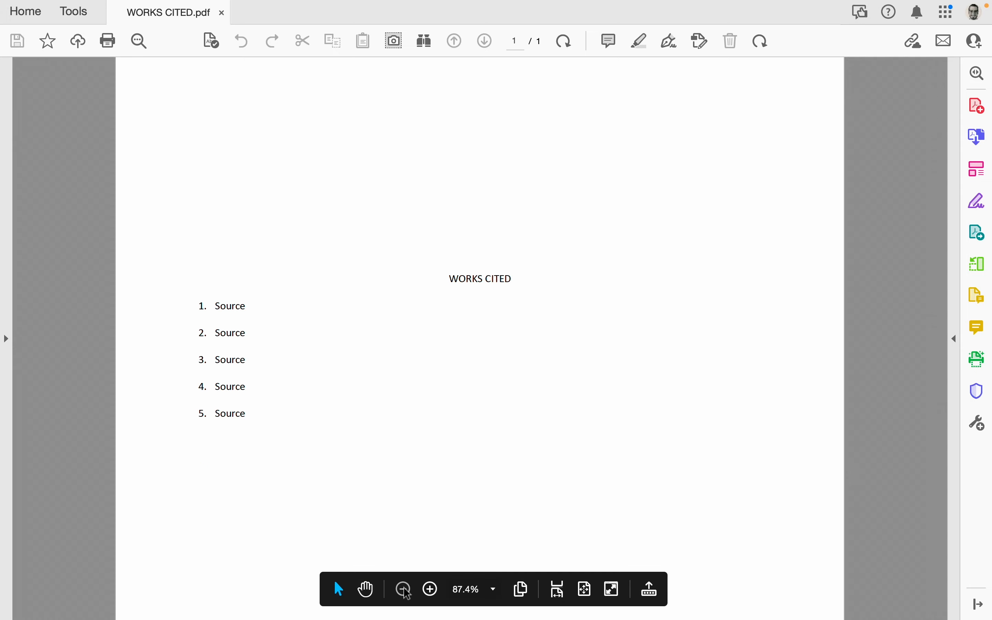
left_click(405, 590)
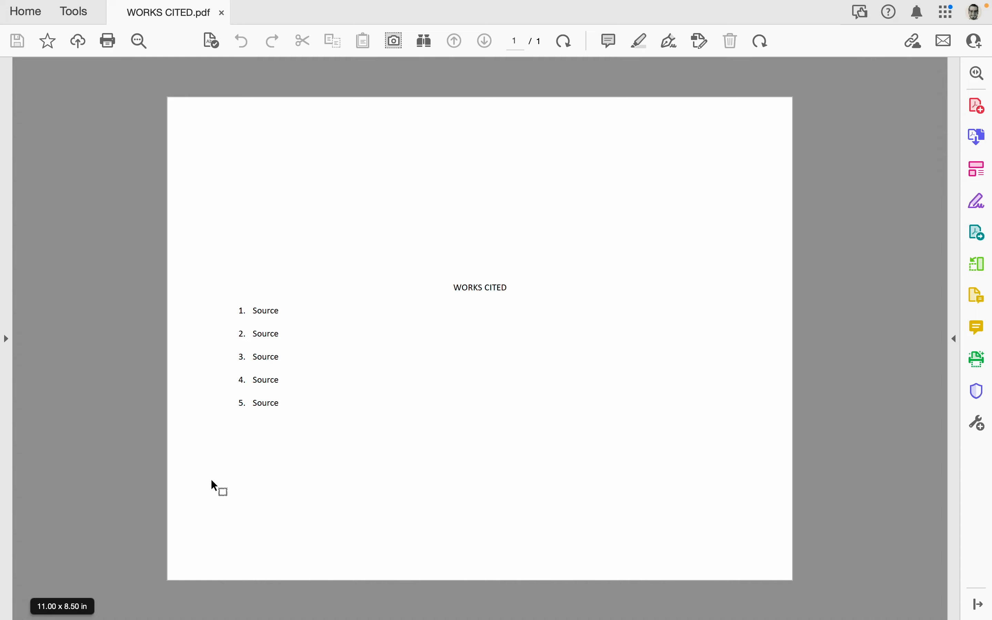
key("super+shift+3")
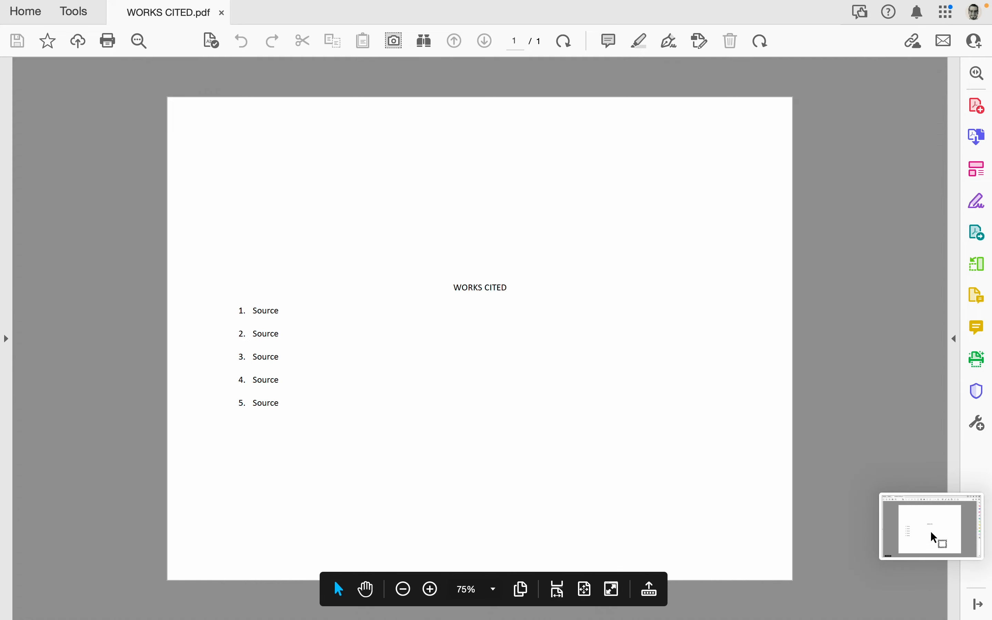
- Close the PDF, then open the new screenshot's preview and finish it so the image is saved to the desktop
mouse_move(341, 2)
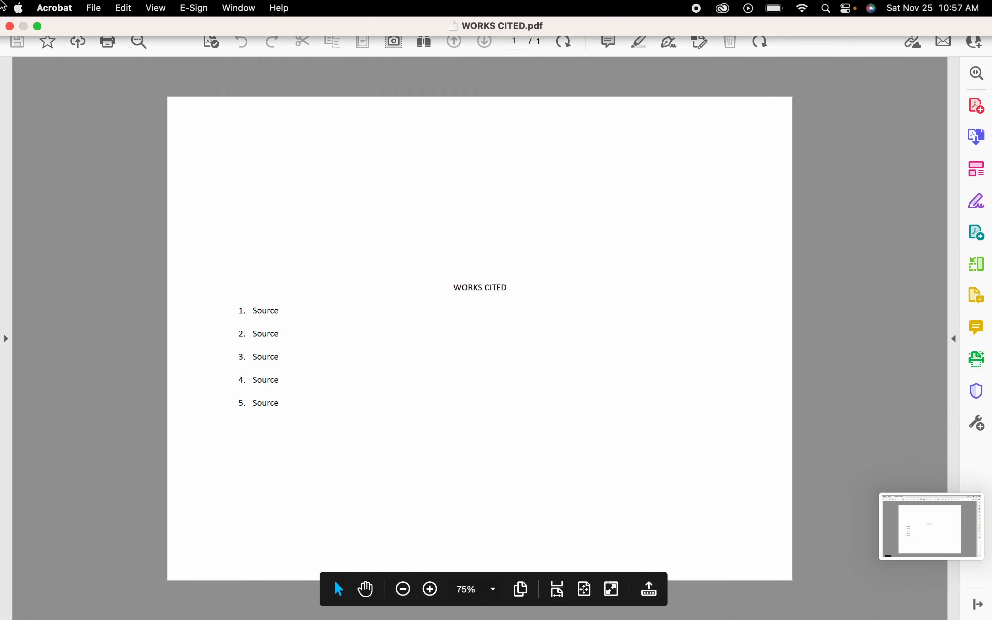
left_click(9, 27)
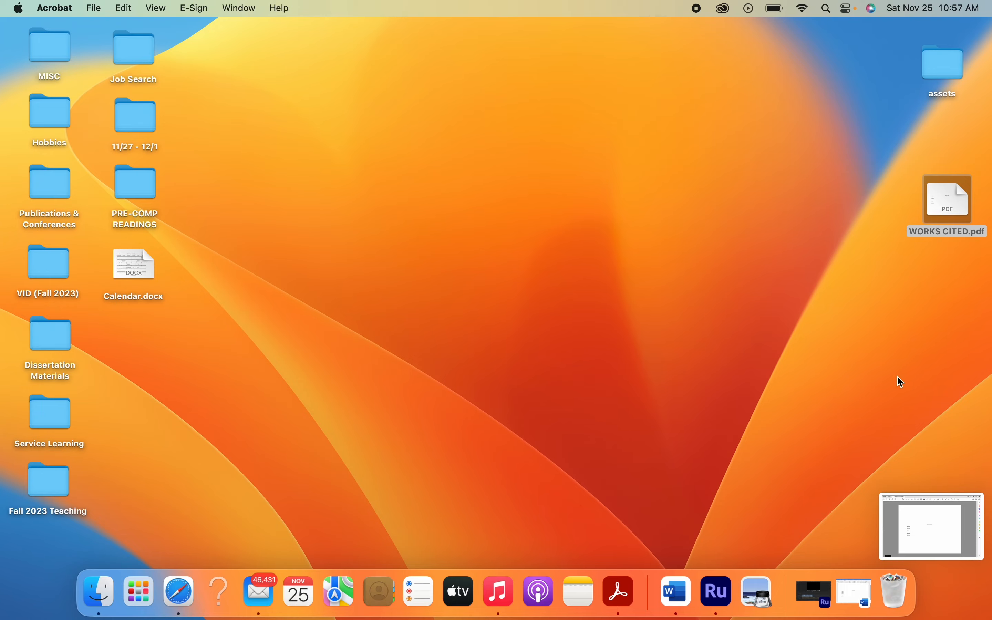
left_click(947, 530)
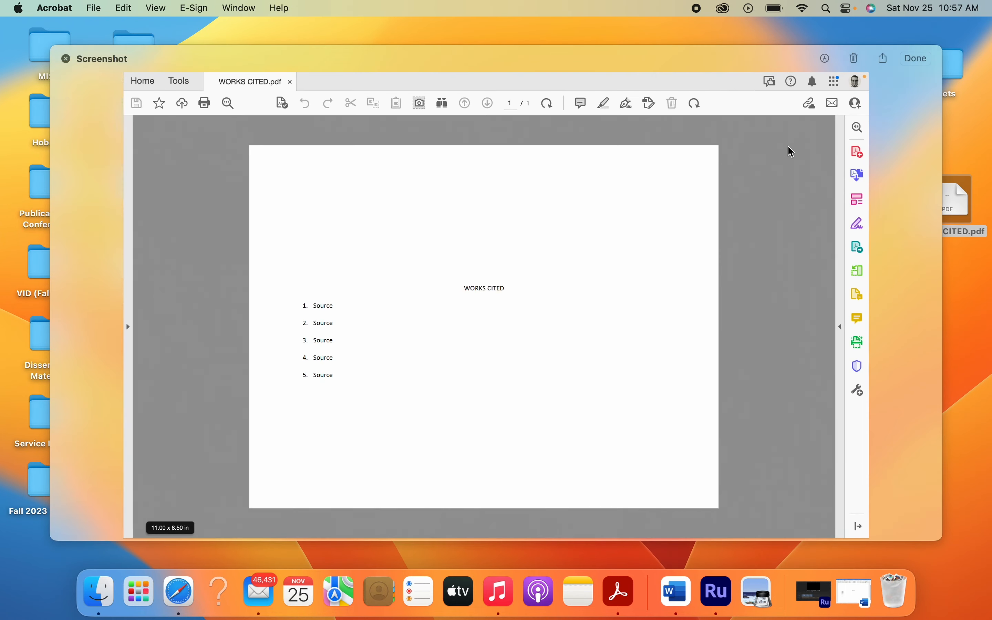
left_click(917, 59)
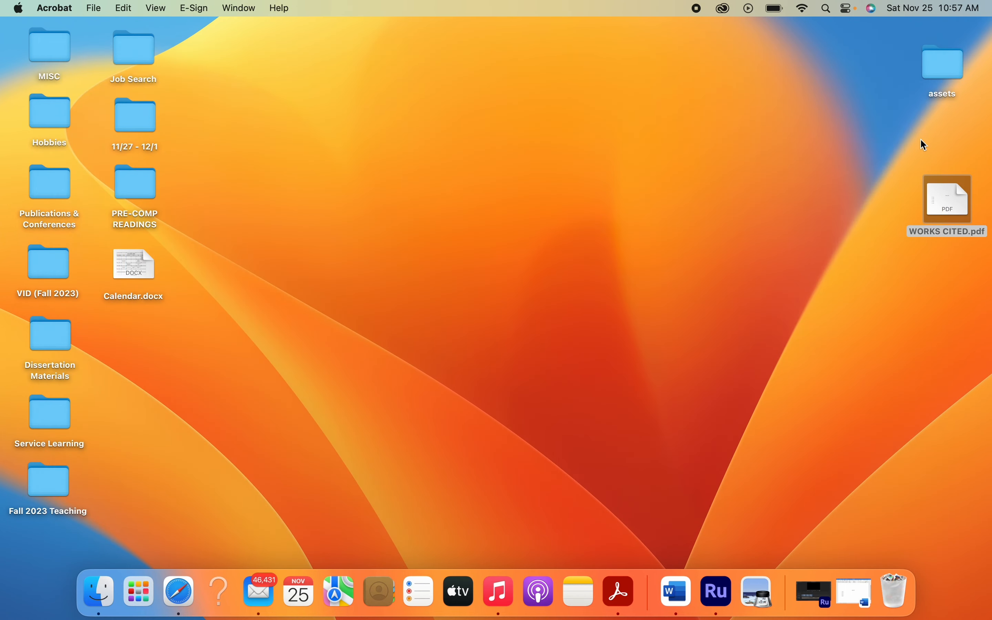
- Arrange WORKS CITED.pdf and the screenshot file in a column beneath the assets folder on the desktop
left_click_drag(943, 230, 941, 168)
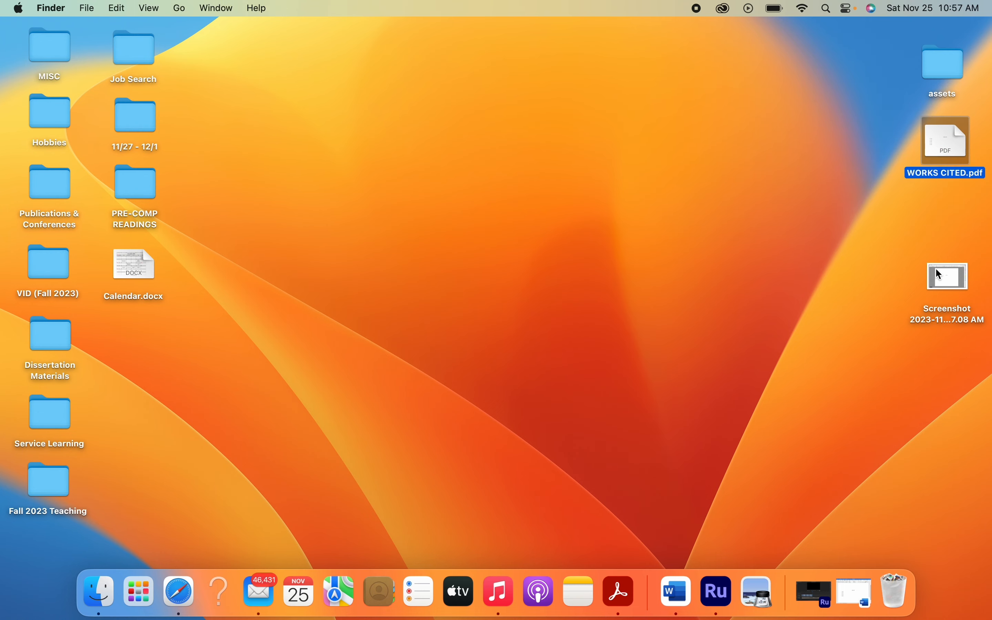
left_click_drag(936, 269, 934, 207)
left_click(869, 217)
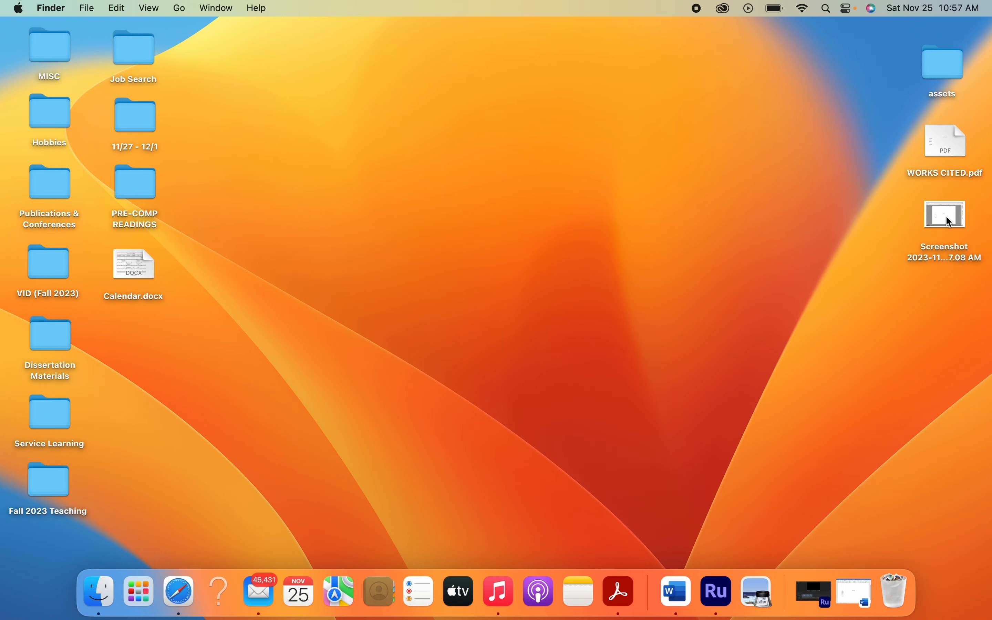
- Open the screenshot in Preview, crop it to the white page area around the Works Cited list, and close it
double_click(947, 217)
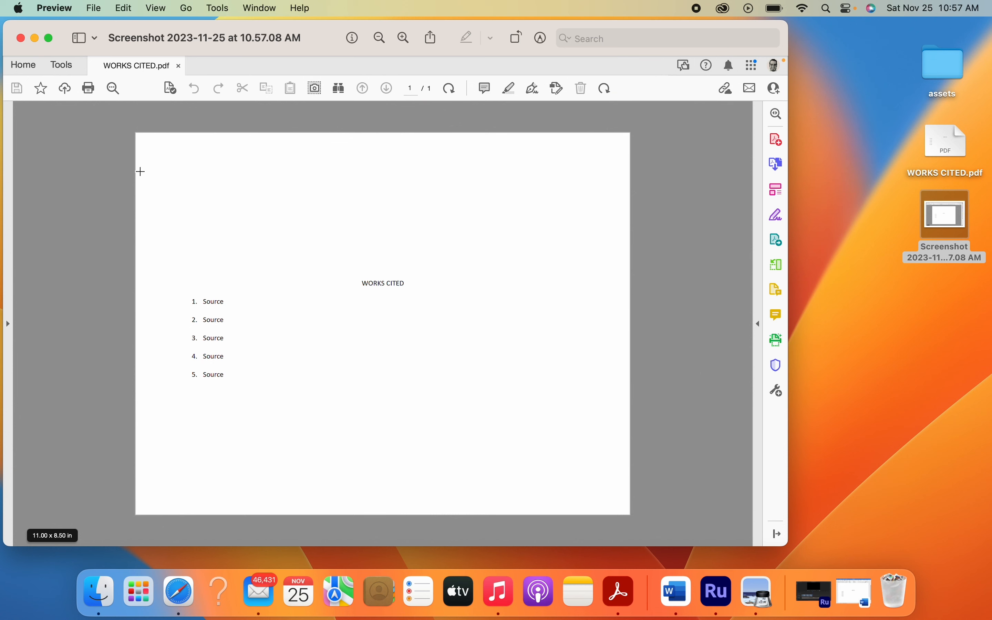
left_click_drag(140, 169, 623, 486)
left_click(218, 8)
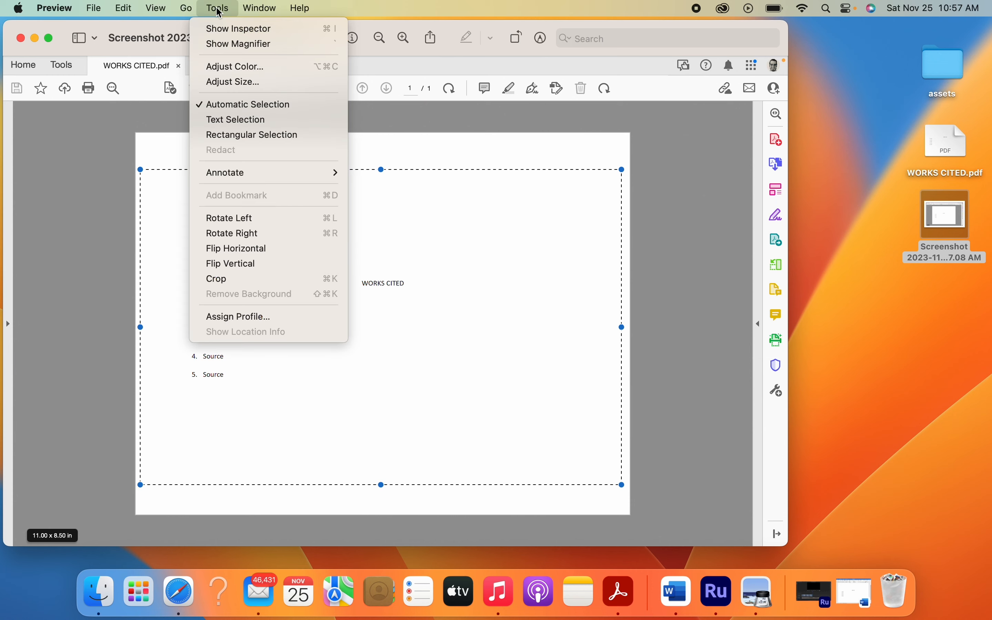
left_click(213, 278)
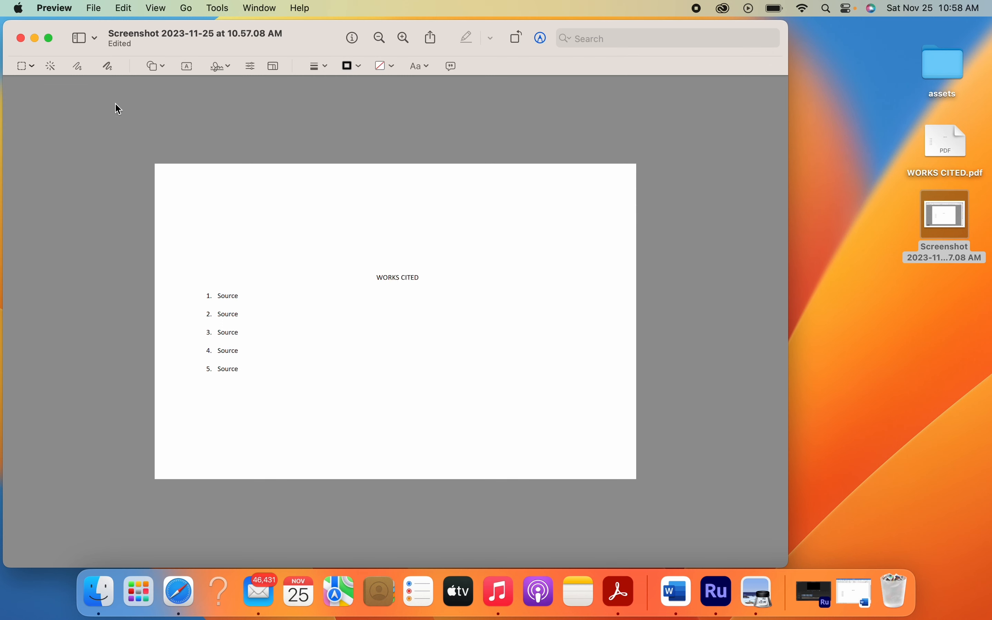
left_click(21, 38)
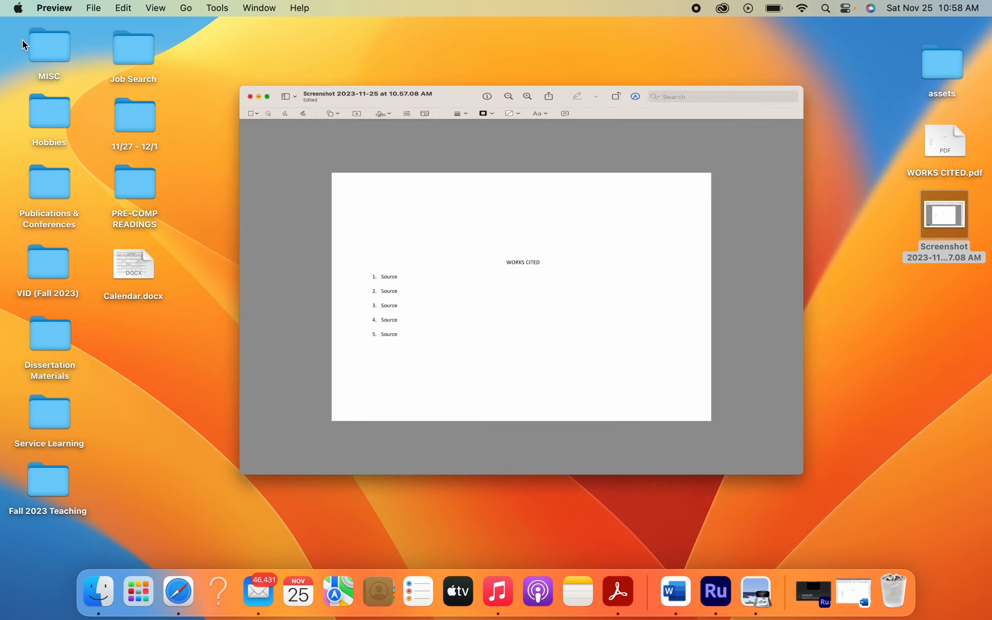
- Rename the cropped screenshot file on the desktop as CREDITS
left_click(940, 256)
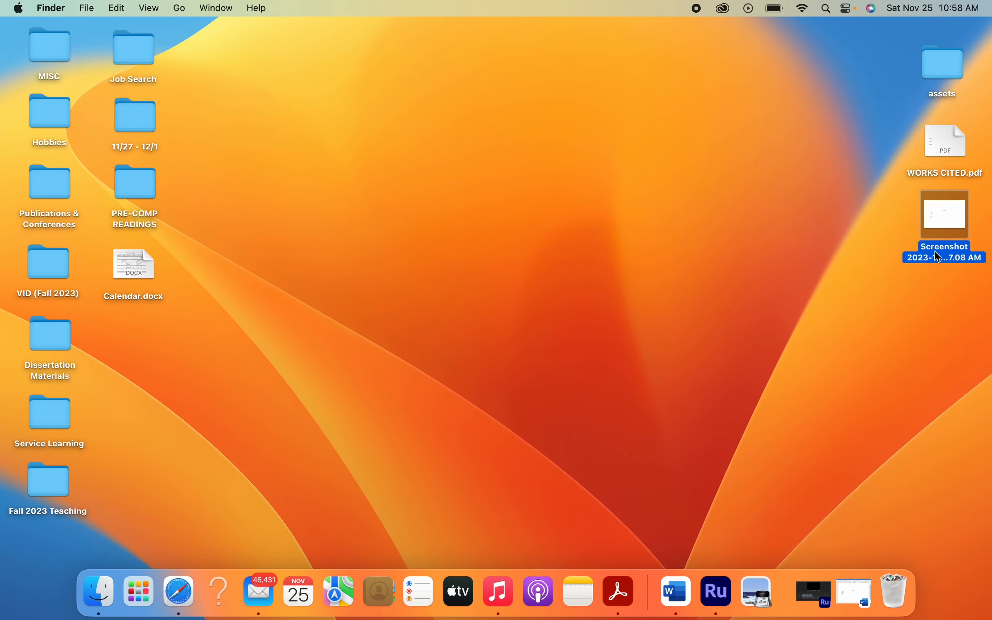
left_click(940, 258)
type("C")
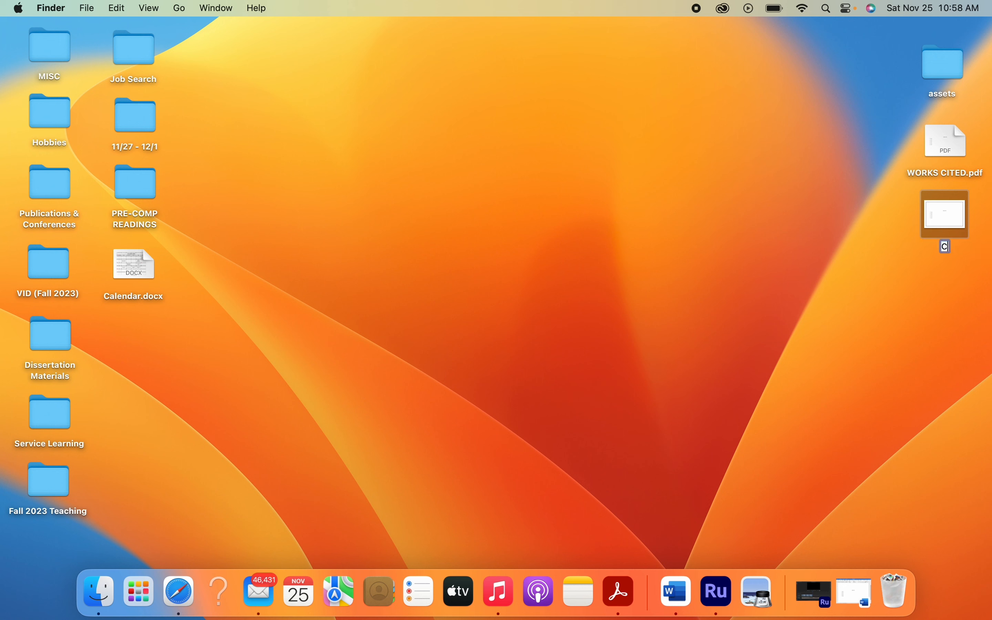
type("REDITS 1")
- Finish renaming the cropped screenshot as CREDITS 1 and move it into the assets folder on the desktop
left_click(927, 328)
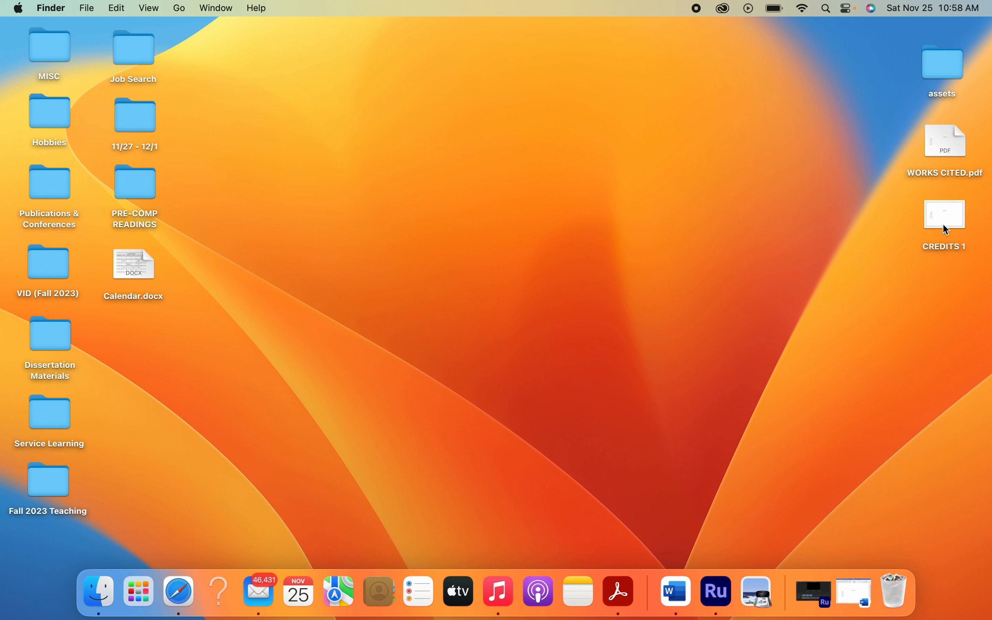
left_click_drag(939, 213, 931, 65)
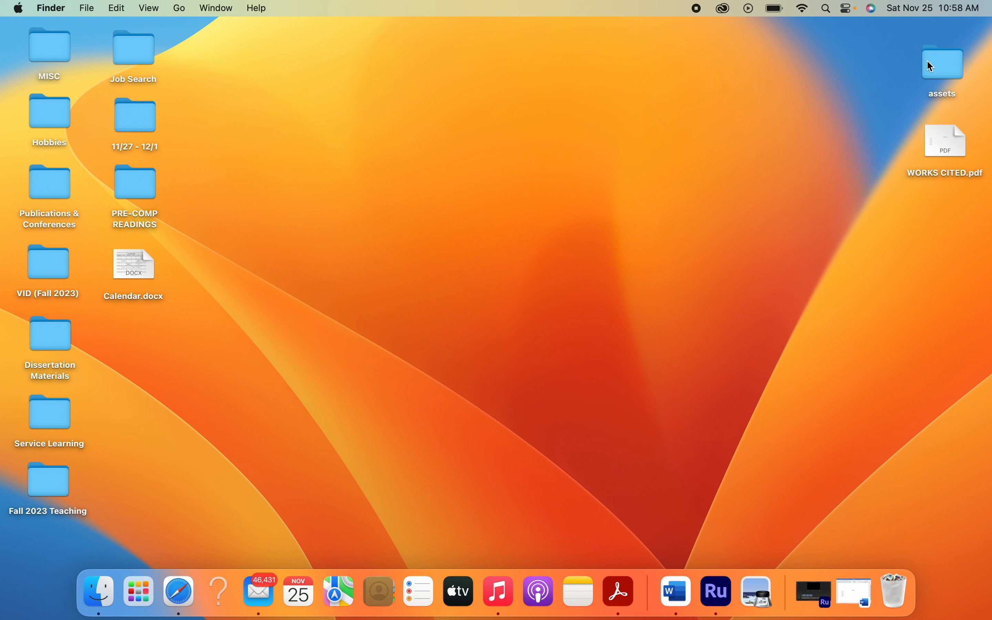
- Switch to Premiere Rush, add CREDITS 1 from the assets folder after the water clip, and close the media browser
left_click(813, 598)
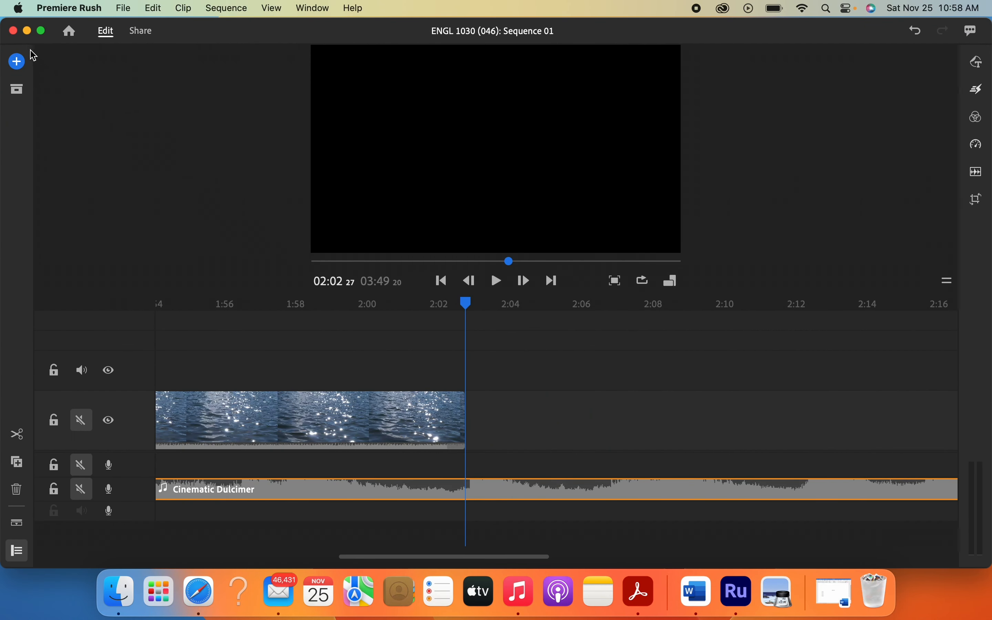
left_click(17, 62)
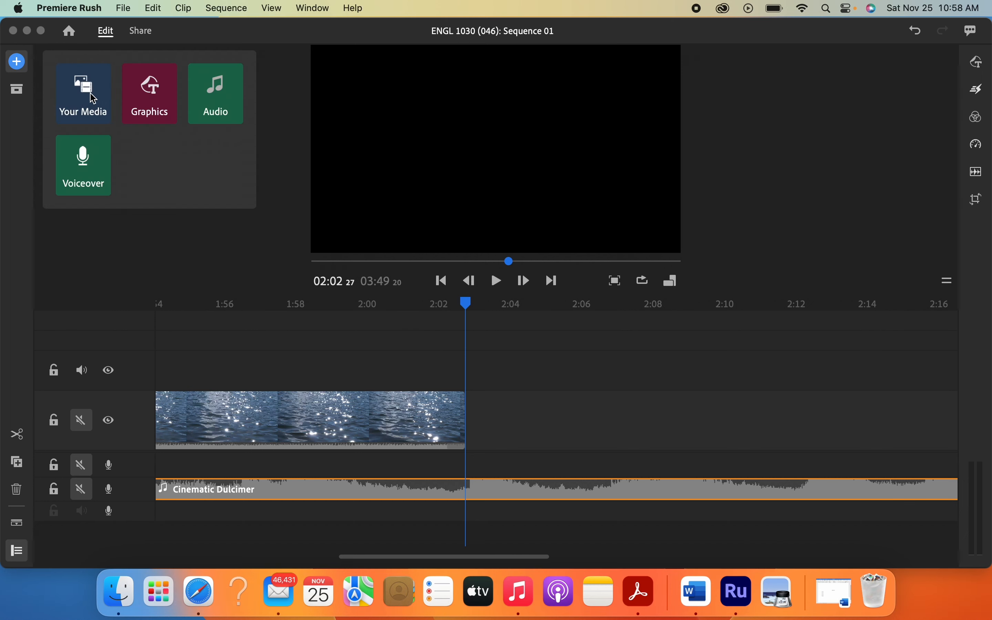
left_click(86, 95)
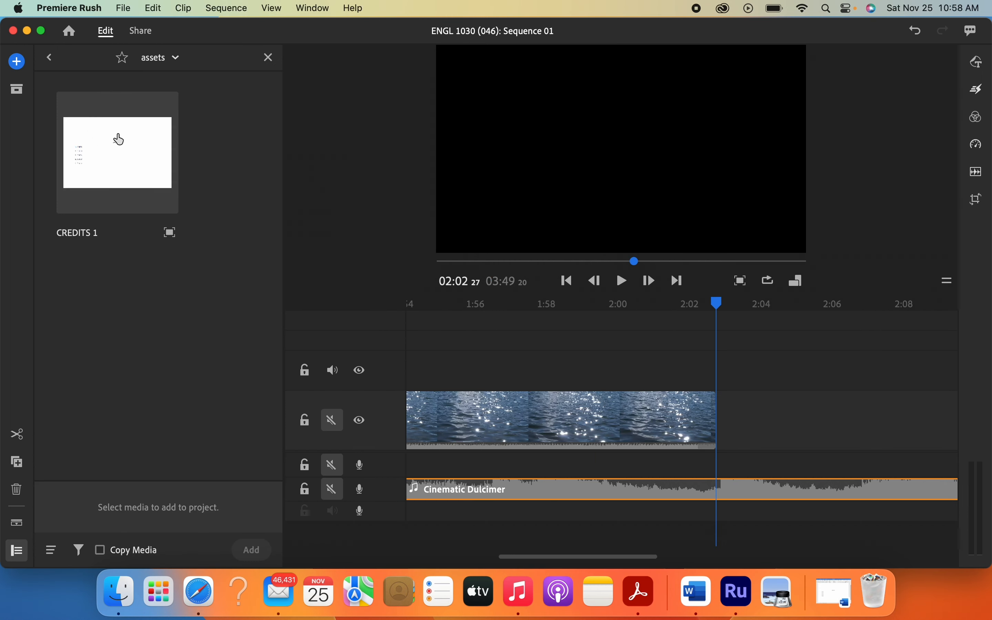
left_click(118, 155)
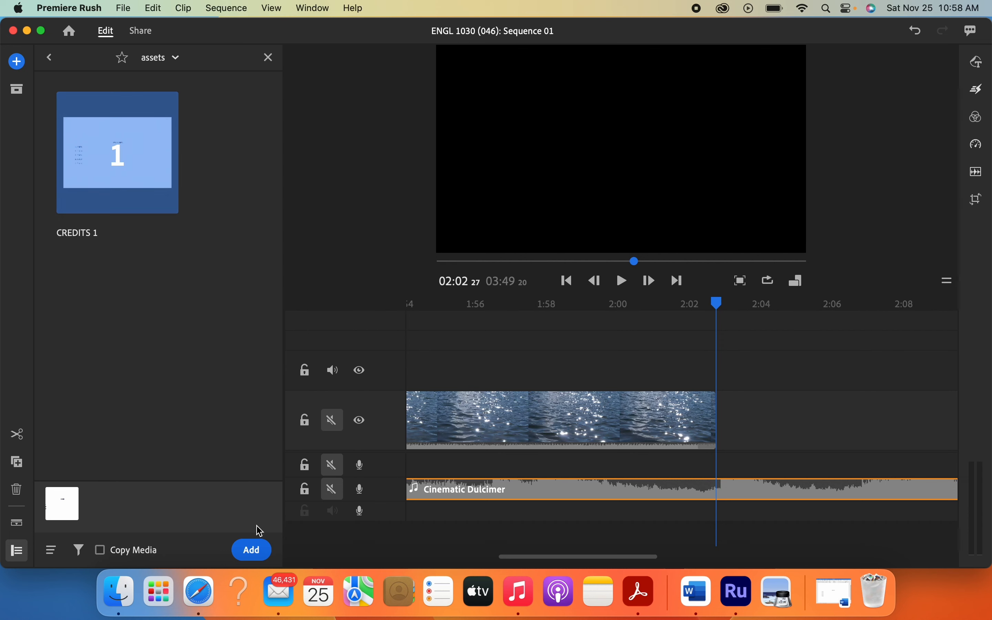
left_click(252, 550)
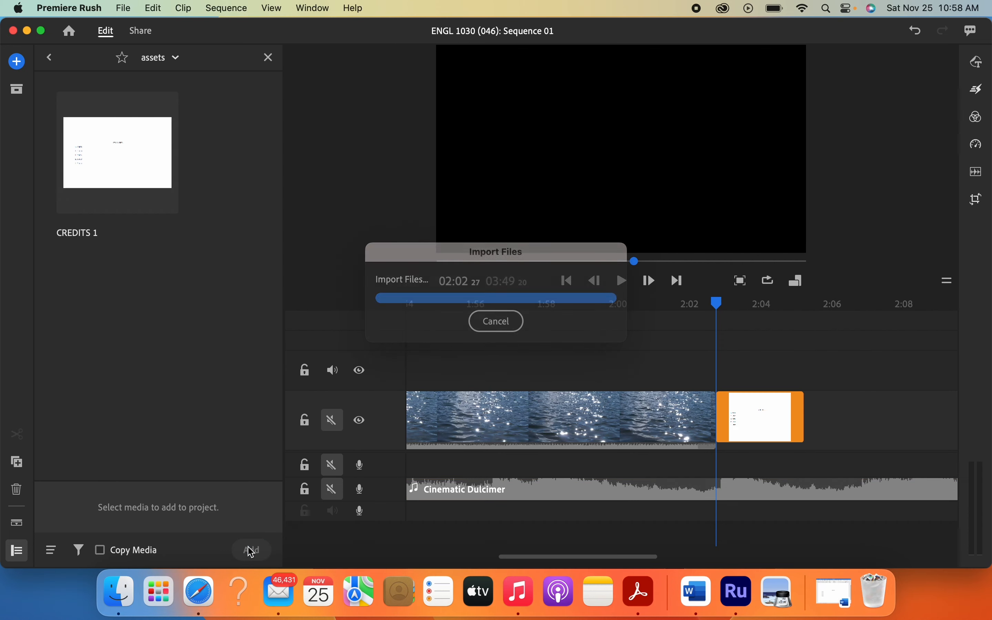
left_click(268, 58)
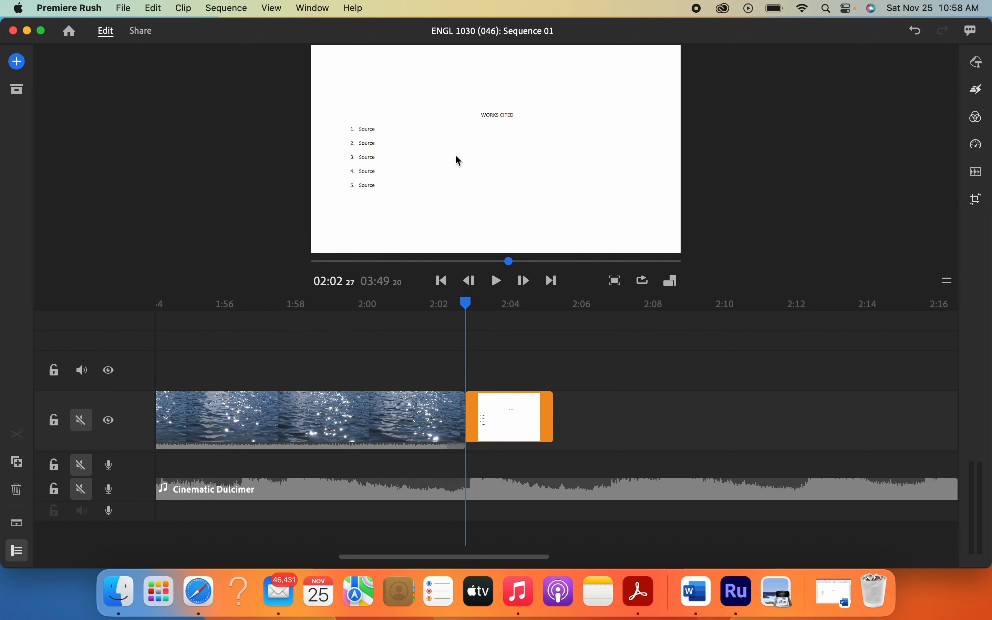
- Apply the Black transition to both ends of the credits clip and select the one at the water clip's cut
left_click(978, 89)
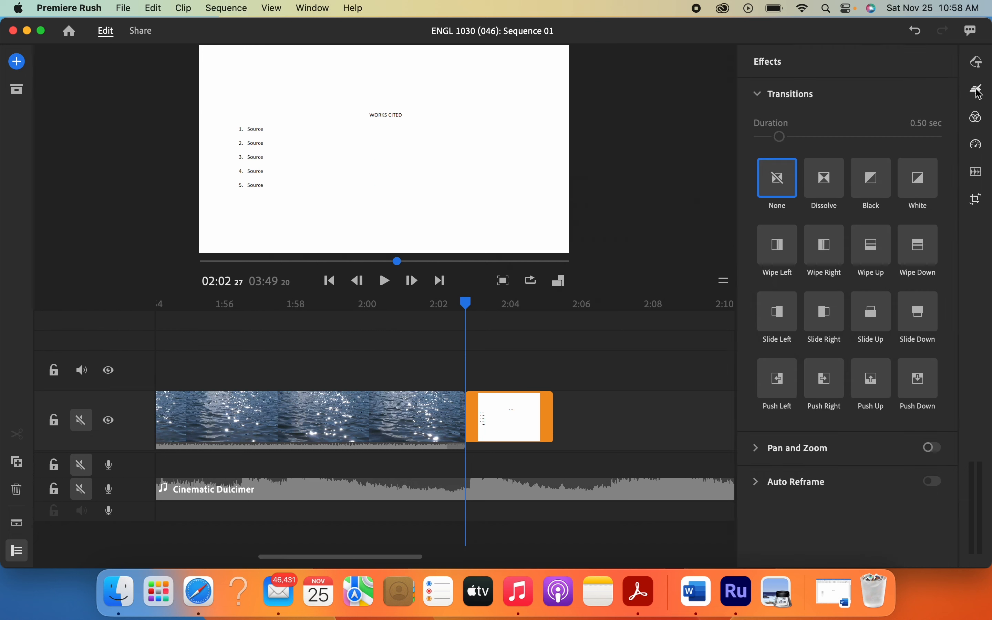
left_click(873, 184)
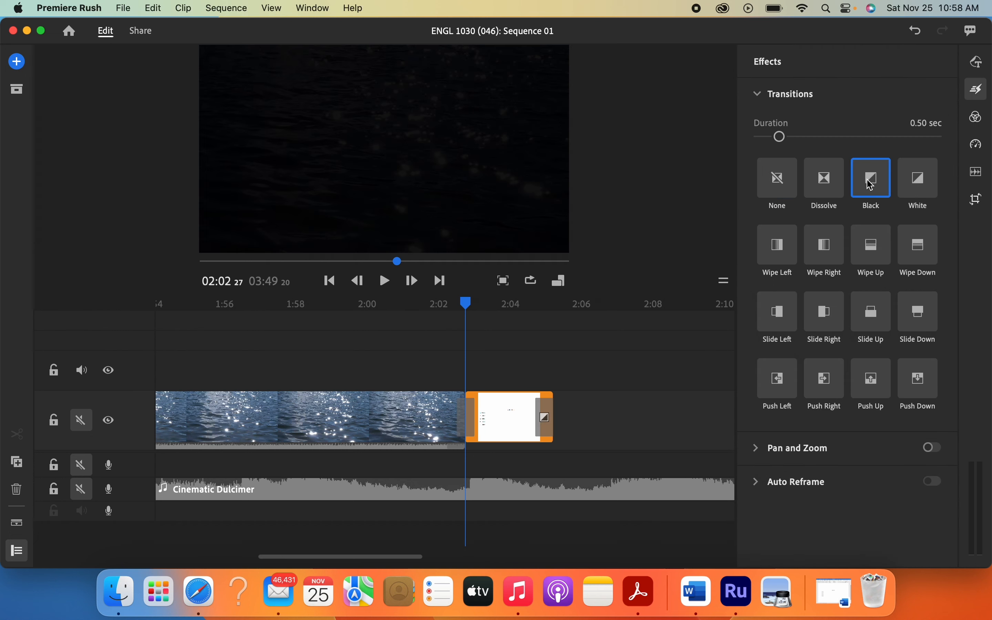
mouse_move(872, 190)
left_mouse_down()
mouse_move(637, 277)
mouse_move(477, 404)
left_mouse_up()
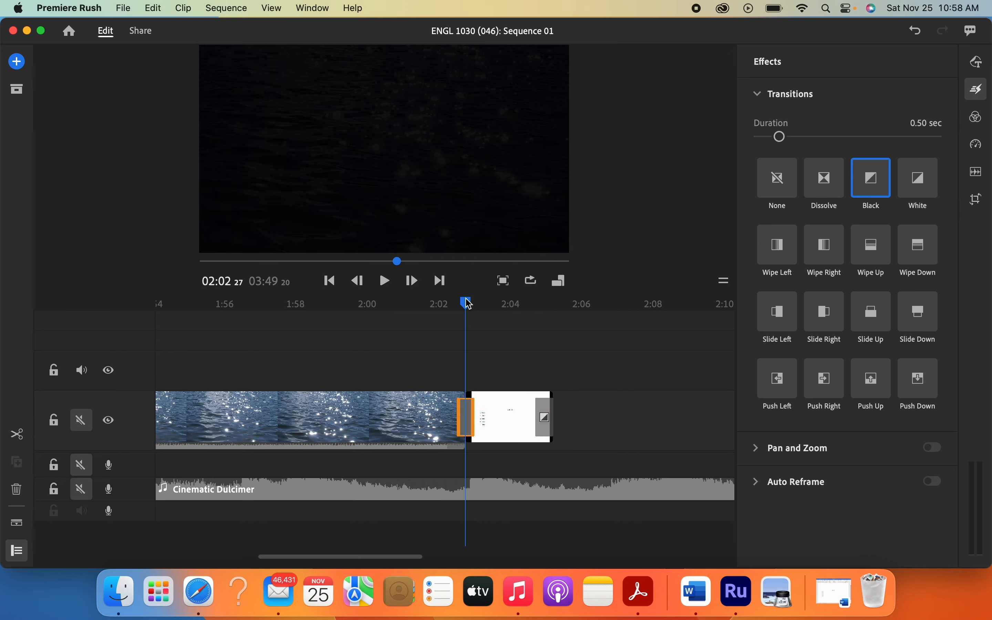
- Play the sequence from about 2:01 to preview the transition from the water clip into the credits
left_click_drag(466, 303, 427, 305)
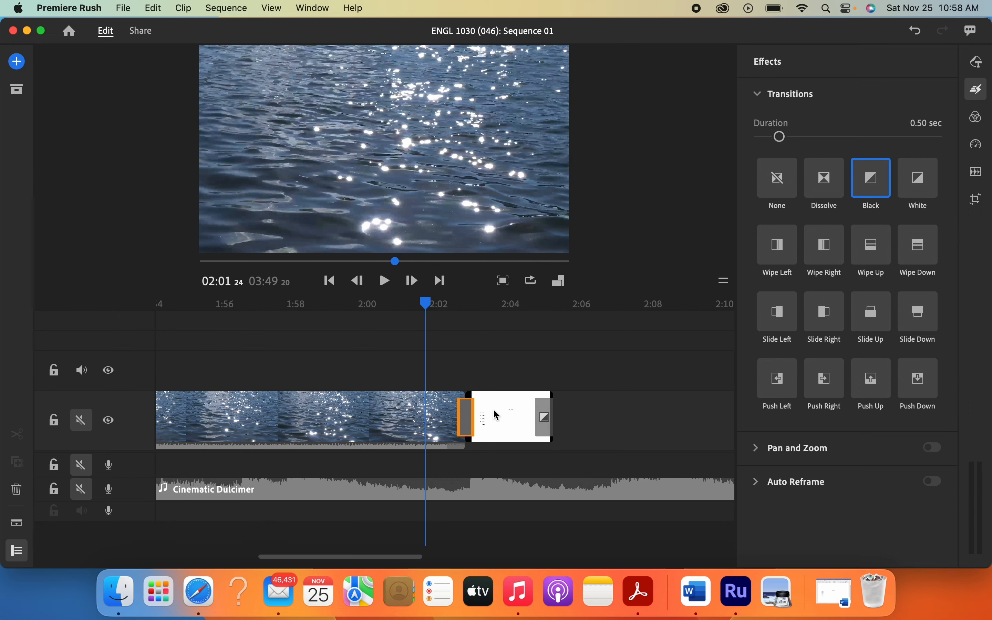
left_click(978, 88)
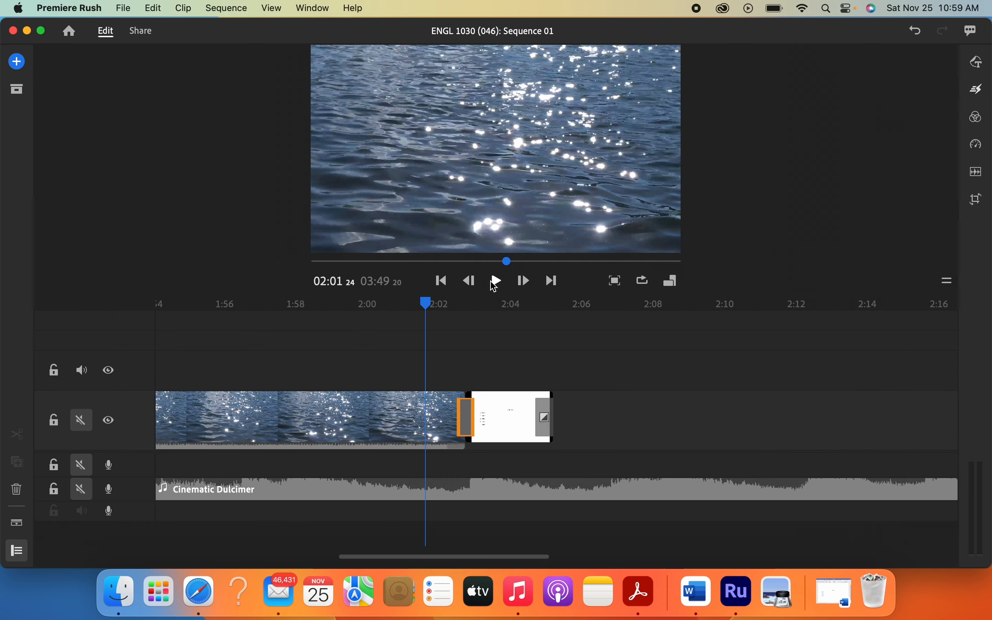
left_click(498, 283)
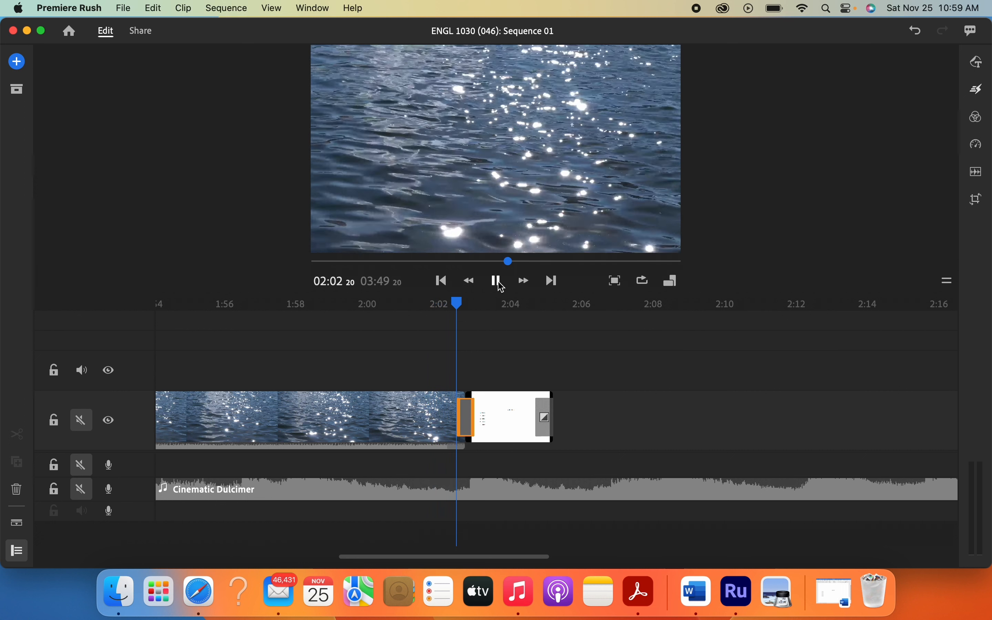
left_click(497, 282)
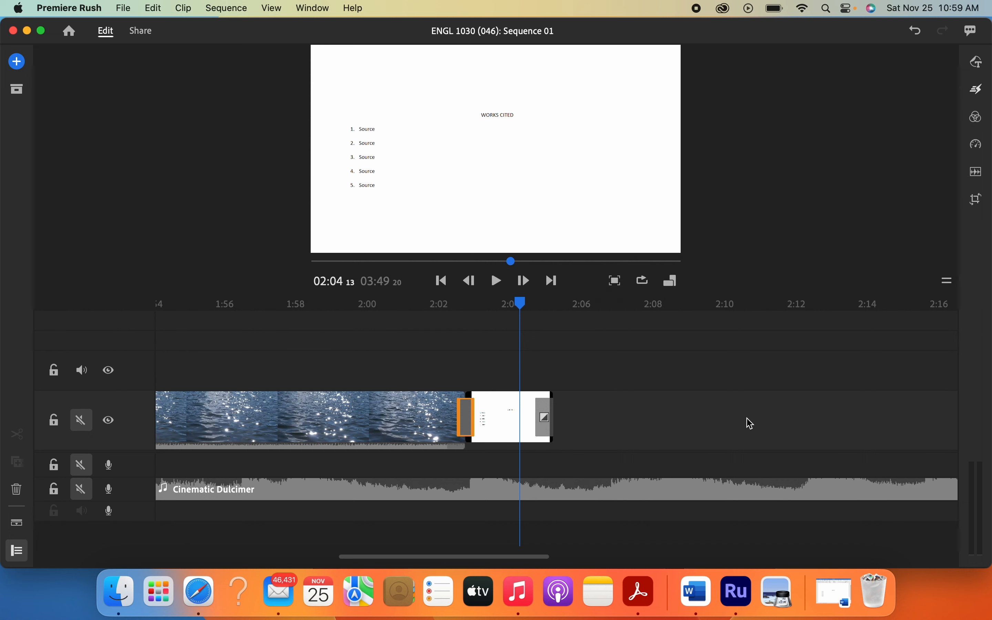
- Set the selected transition between the water clip and the credits image to Dissolve, and close the effects options
left_click(978, 90)
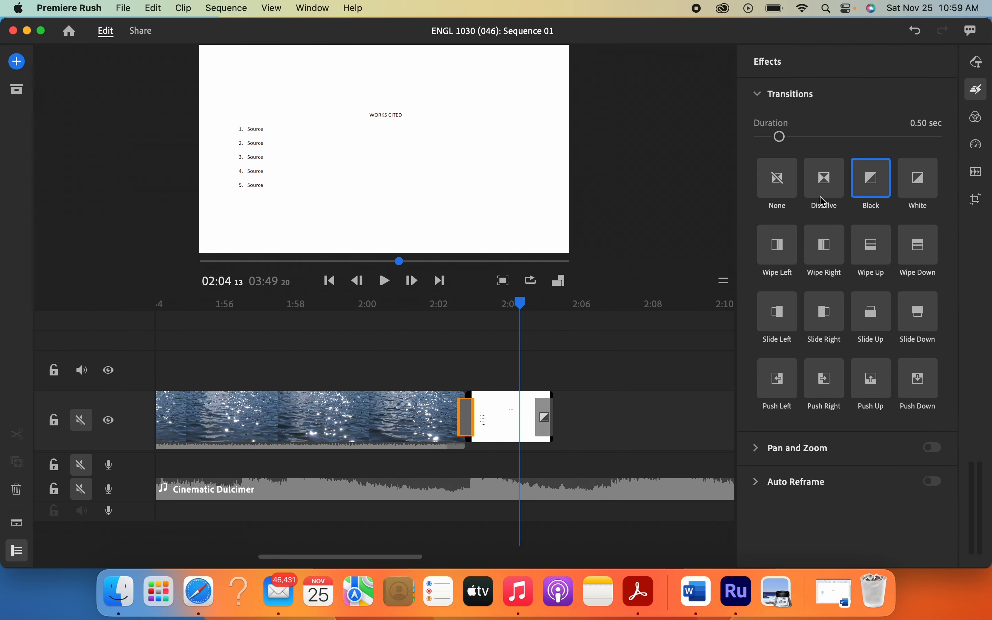
left_click(824, 185)
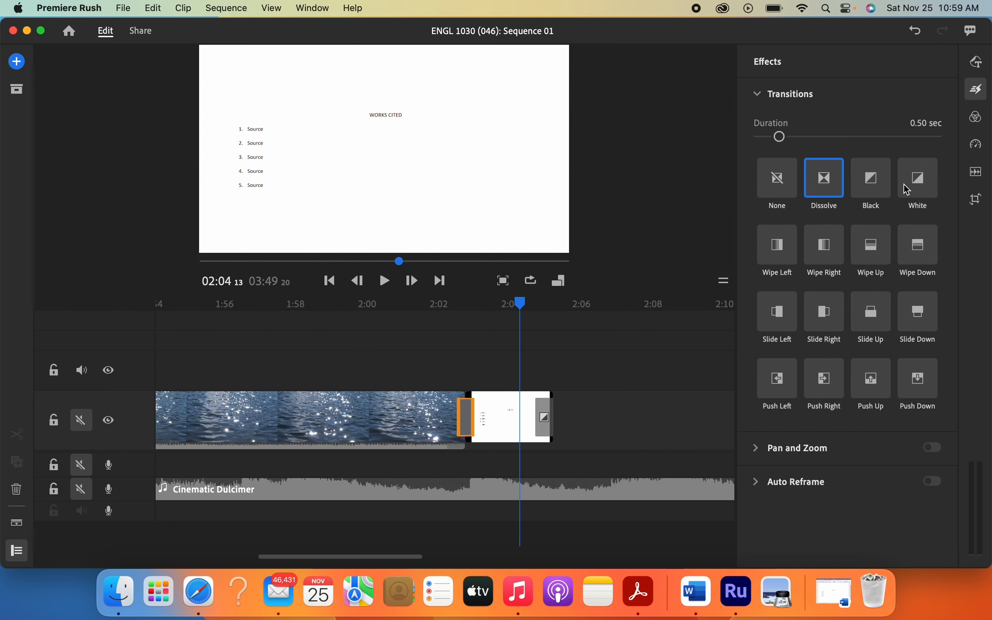
left_click(978, 94)
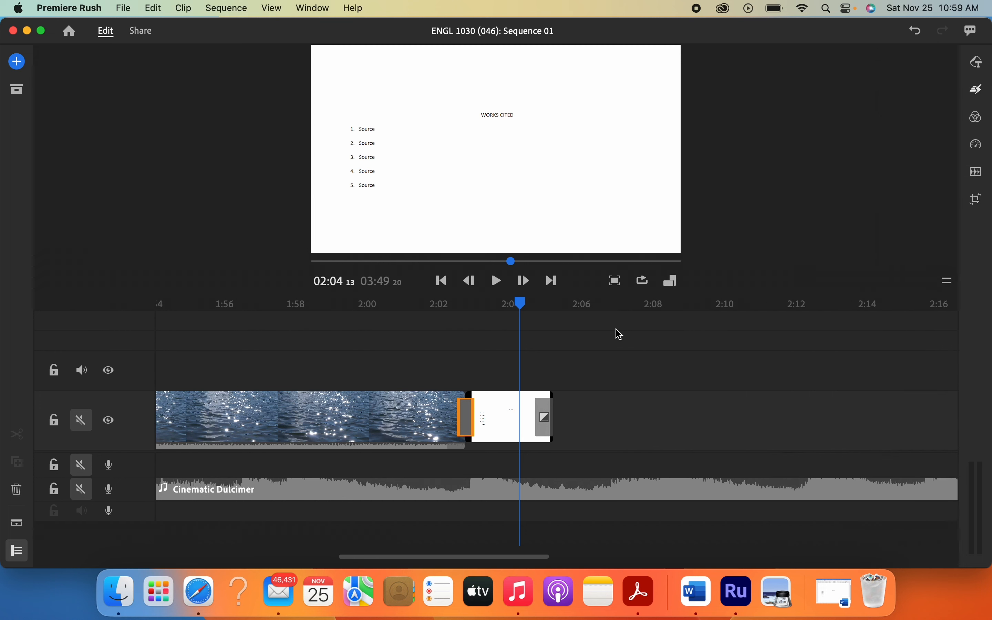